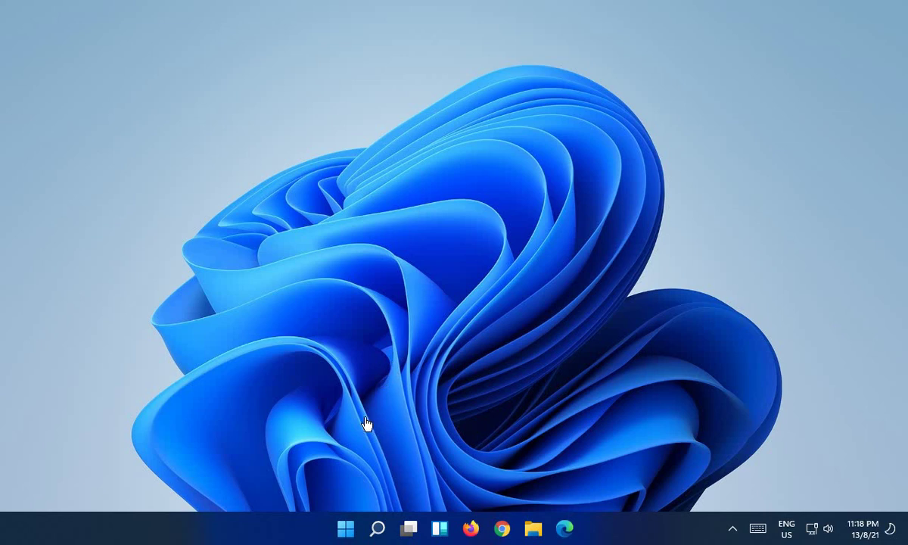
# Step: Open the Win+X quick-link menu from the Start button
pyautogui.rightClick(347, 531)
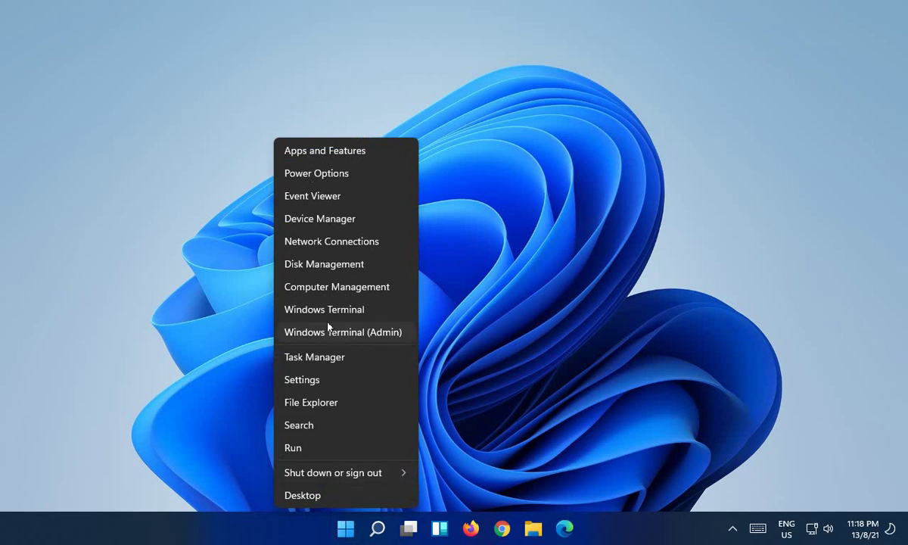
# Step: Launch Settings from the quick-link menu and go to the Windows Update page
pyautogui.click(308, 380)
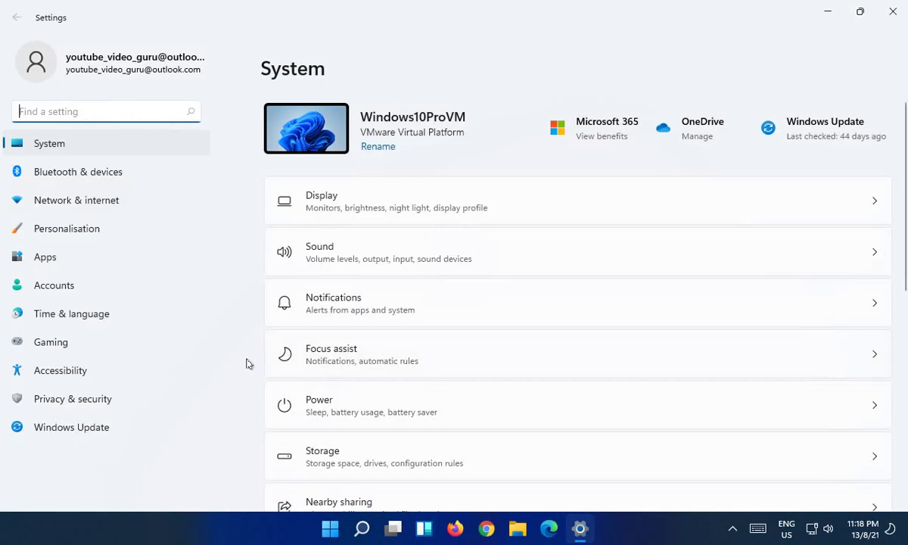
pyautogui.click(69, 429)
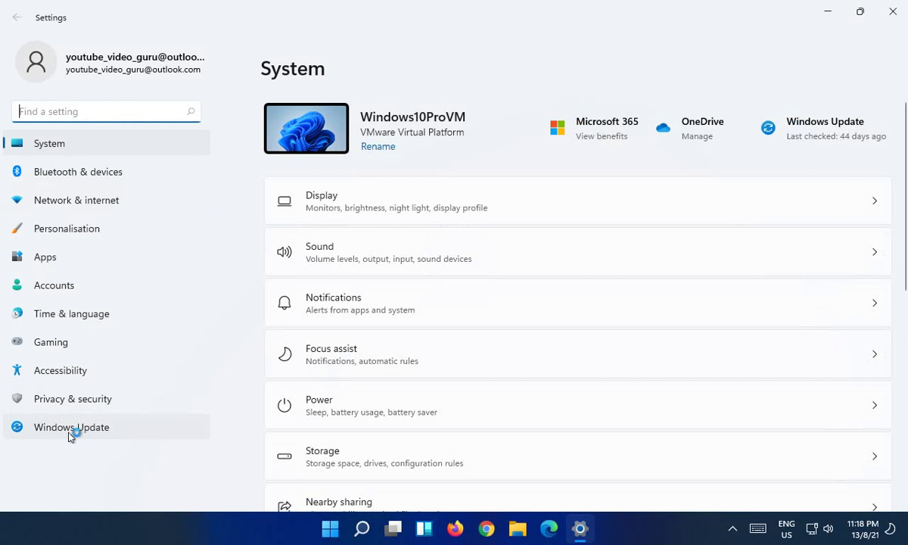
# Step: Let Windows Update list its four updates, then scroll down to More options
pyautogui.click(70, 435)
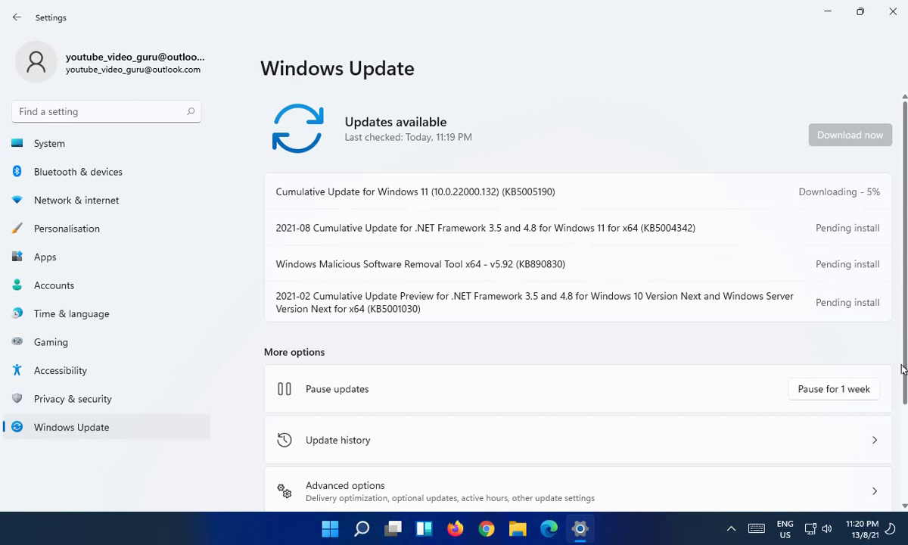
pyautogui.scroll(-3, 902, 369)
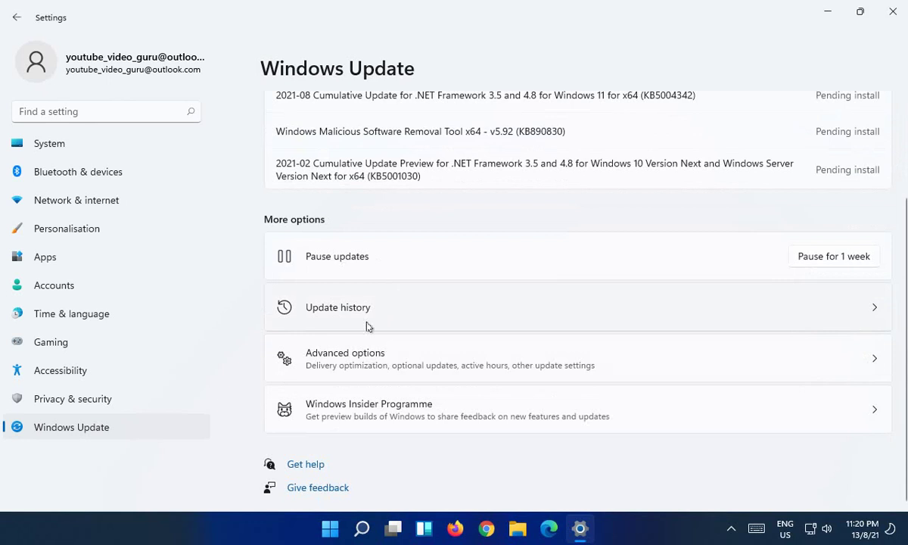
# Step: Open Windows Update Advanced options and scroll down to Active hours
pyautogui.click(391, 361)
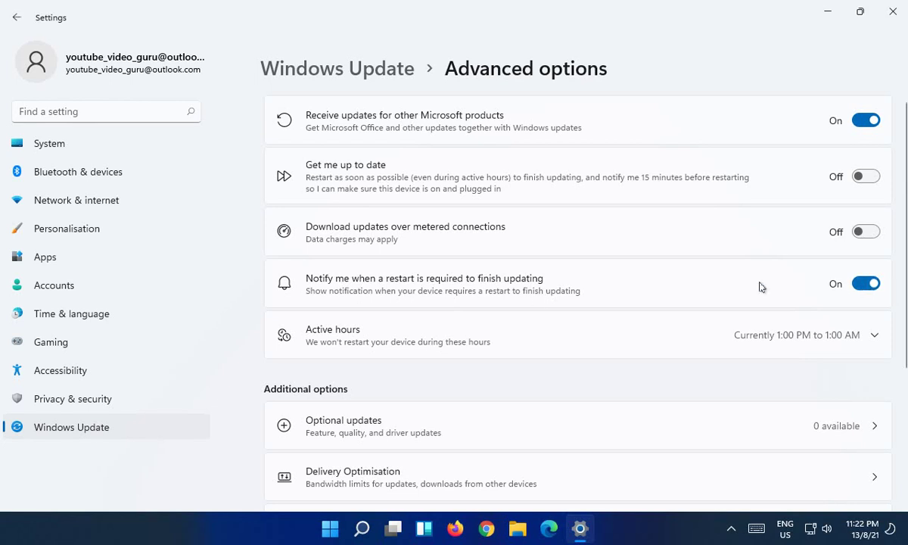
pyautogui.scroll(-3, 760, 287)
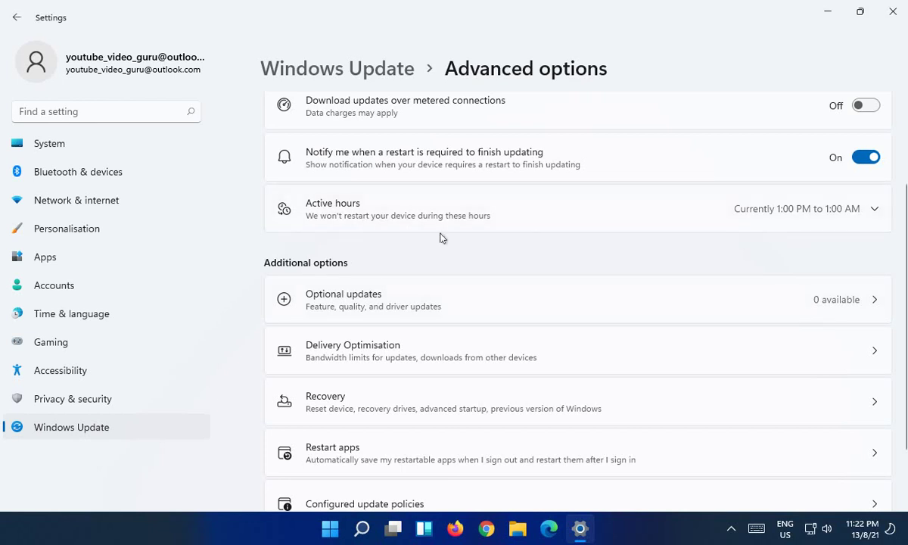
# Step: Switch active hours to Manually with start hour 9 and end hour 20
pyautogui.click(871, 221)
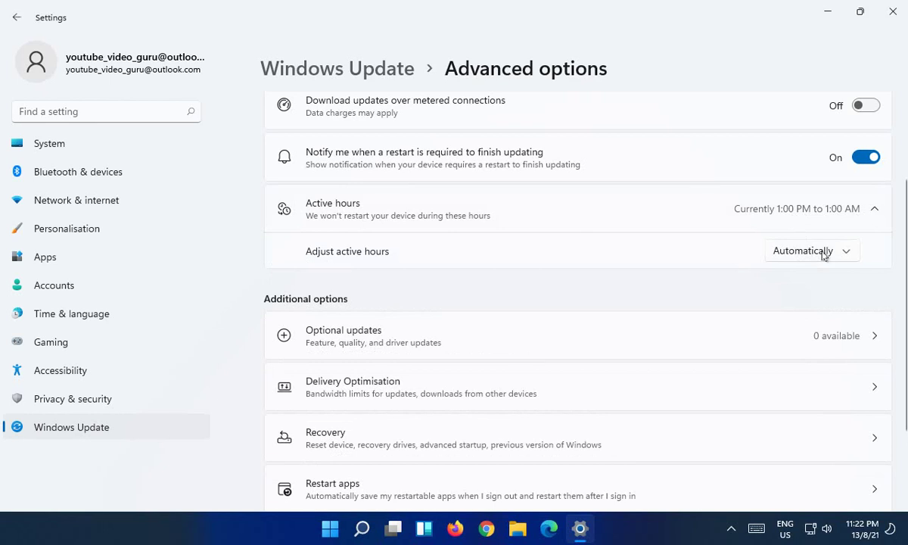
pyautogui.click(826, 255)
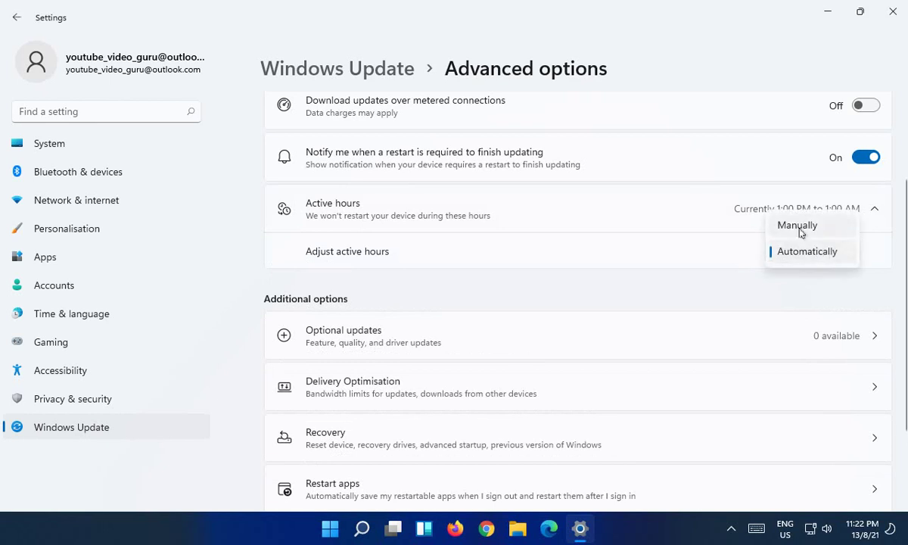
pyautogui.click(799, 228)
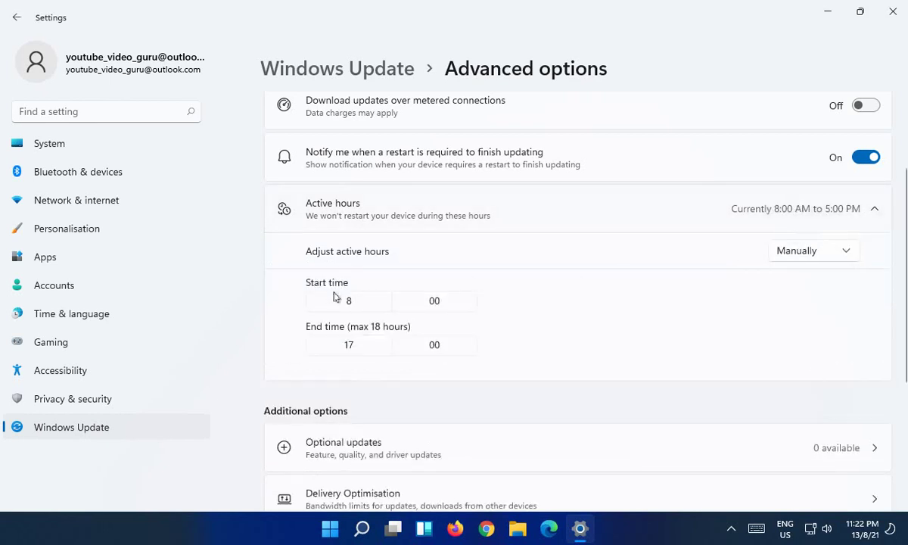
pyautogui.click(371, 306)
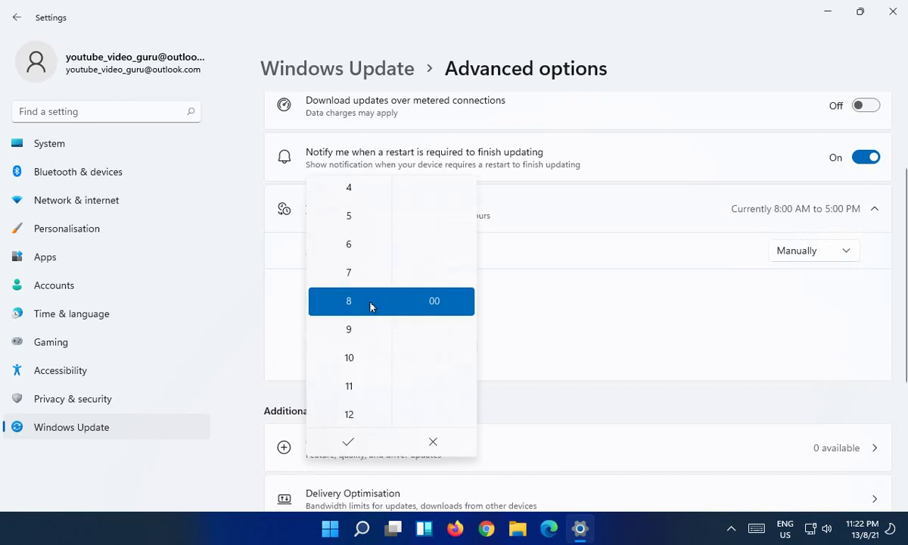
pyautogui.click(362, 322)
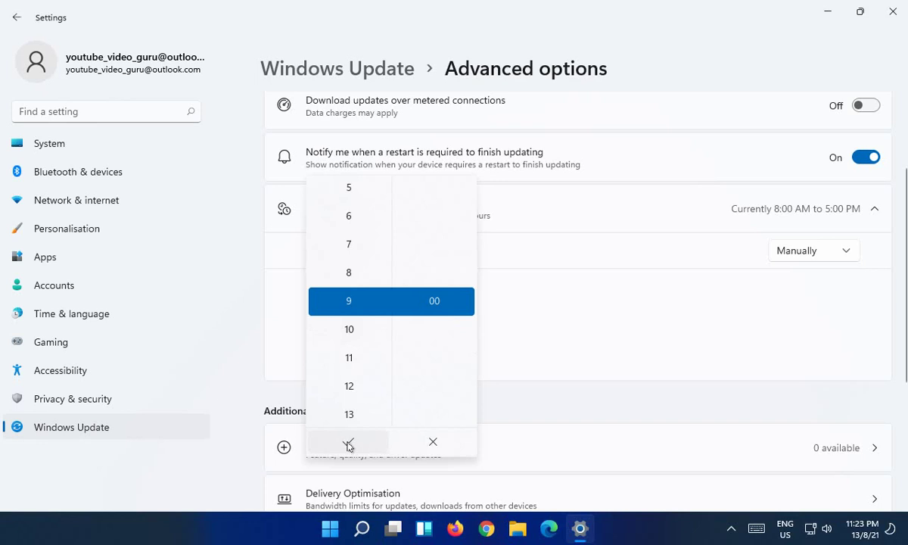
pyautogui.click(349, 445)
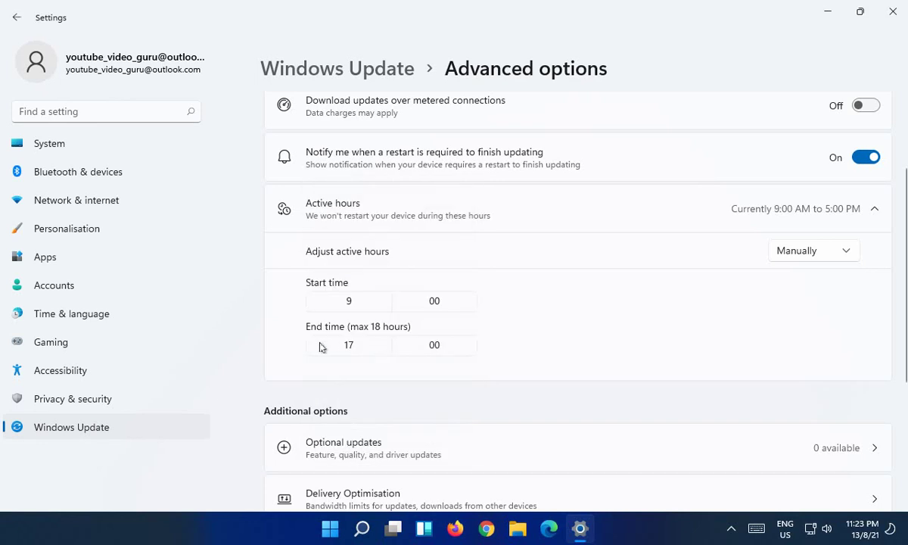
pyautogui.click(359, 353)
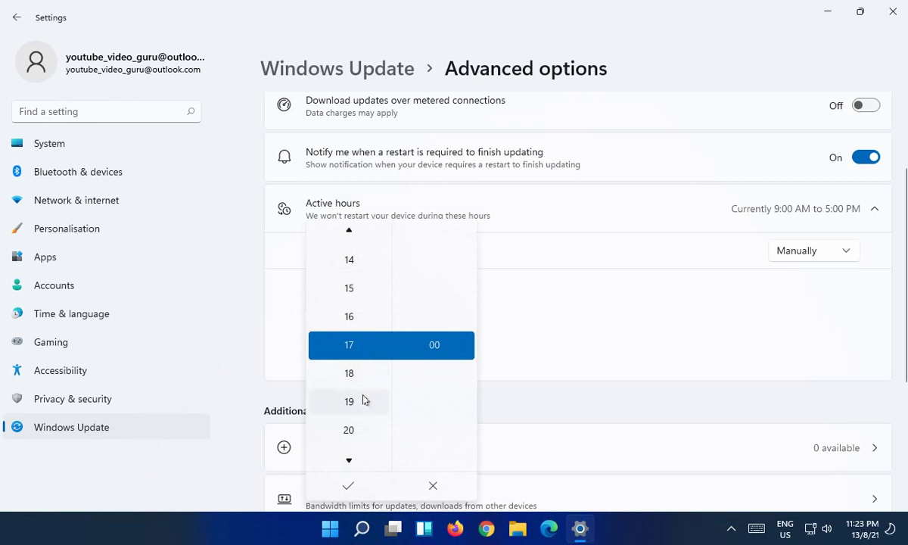
pyautogui.scroll(-1, 360, 426)
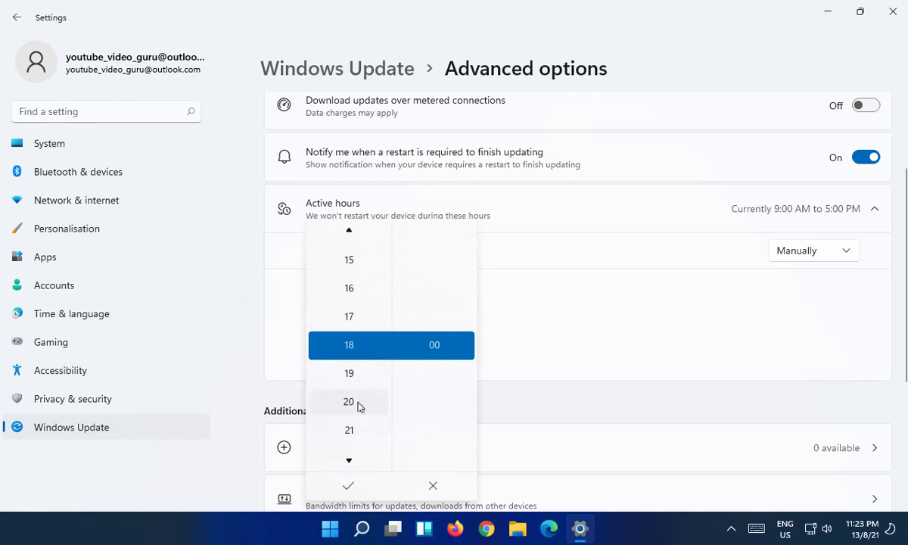
pyautogui.click(359, 405)
pyautogui.click(348, 487)
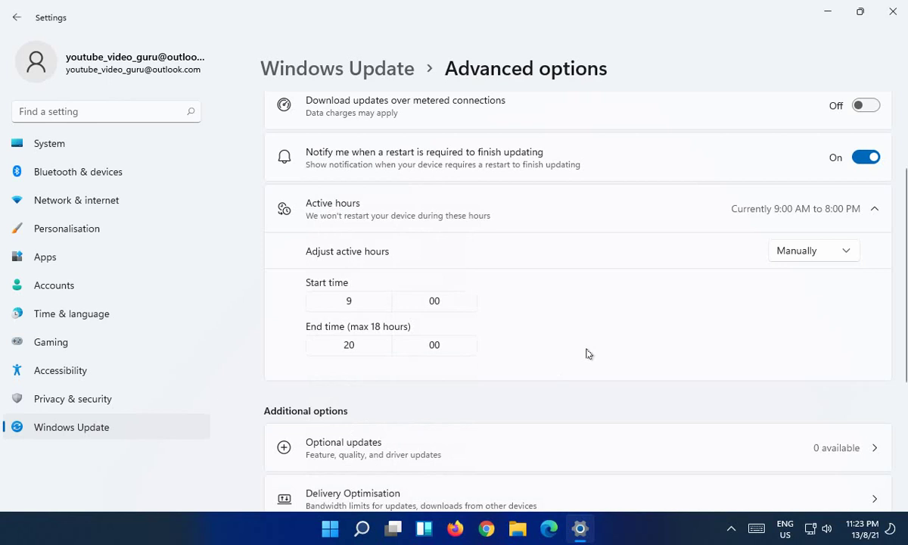
# Step: Confirm Optional updates has none available, then open Delivery Optimisation
pyautogui.scroll(-5, 588, 354)
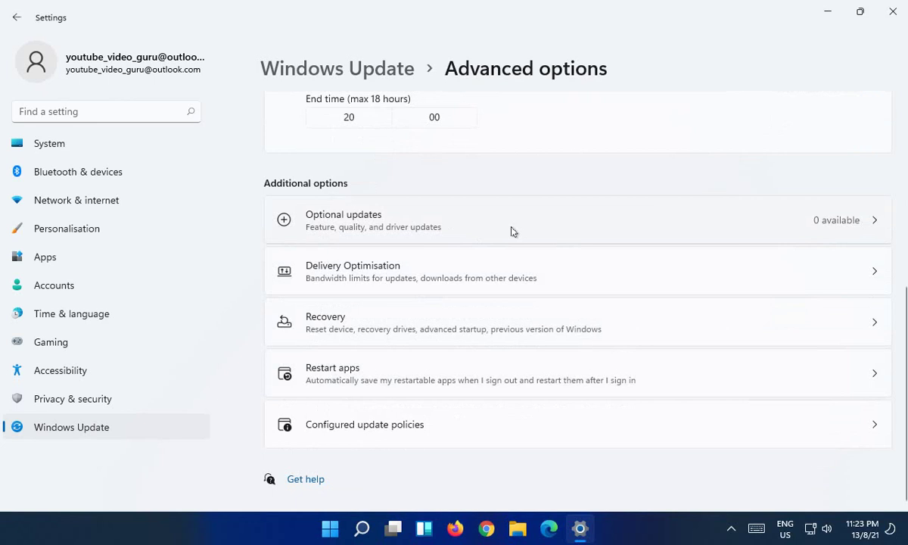
pyautogui.click(858, 225)
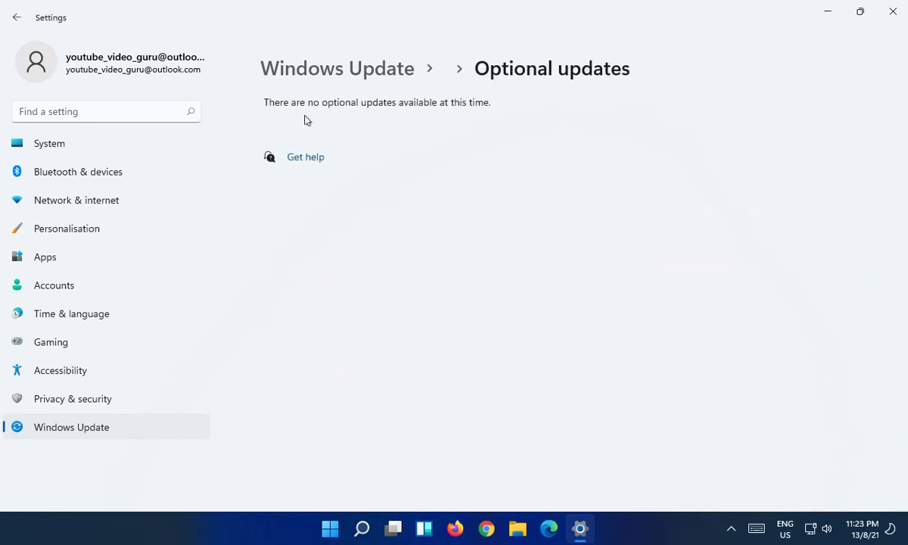
pyautogui.click(16, 17)
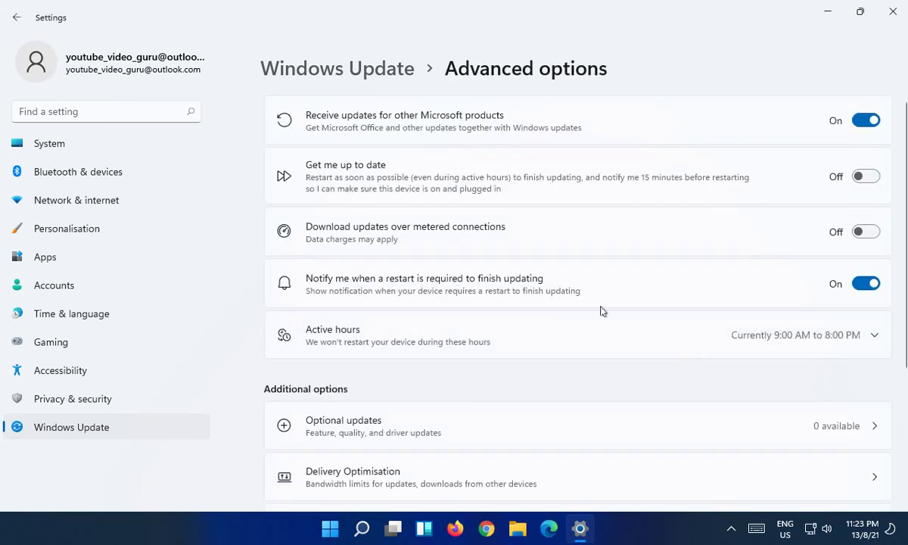
pyautogui.scroll(-5, 602, 310)
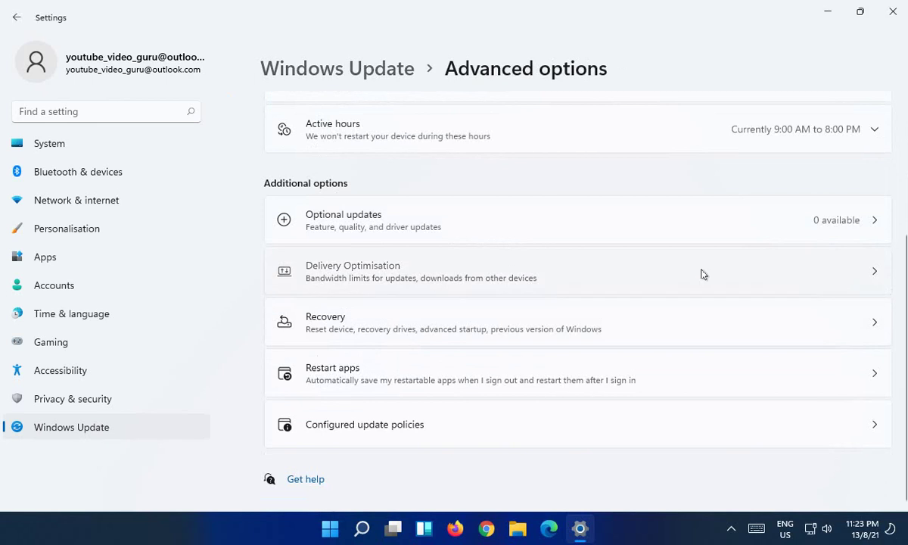
pyautogui.click(657, 261)
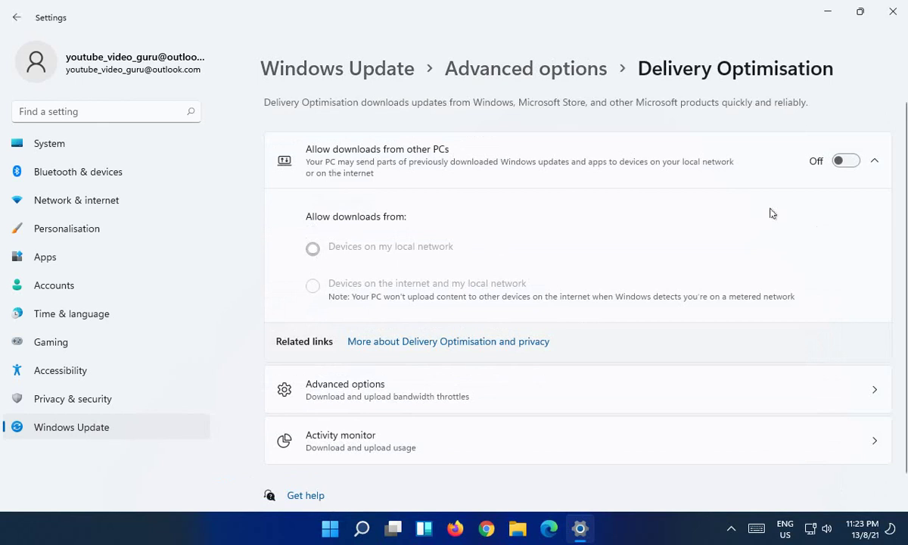
# Step: Toggle Allow downloads from other PCs on and then back off
pyautogui.click(844, 162)
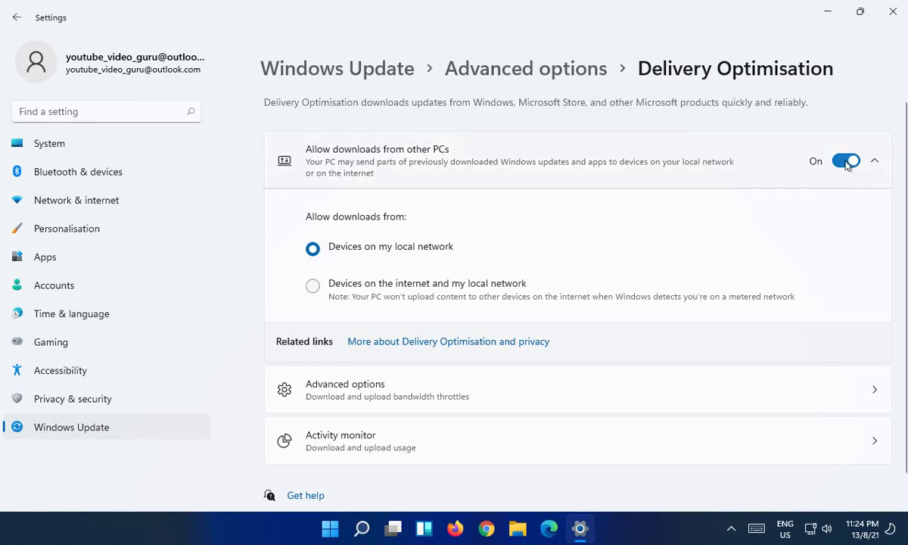
pyautogui.click(844, 162)
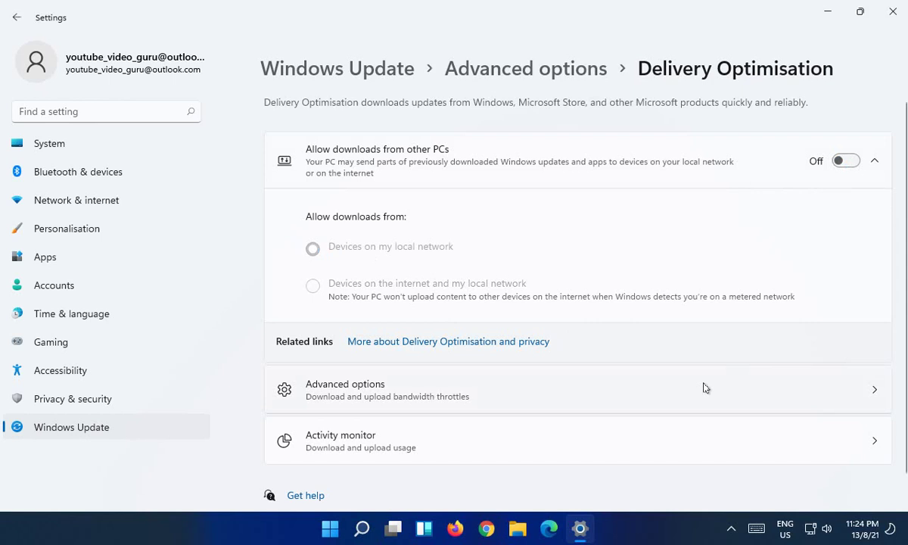
pyautogui.scroll(-1, 703, 388)
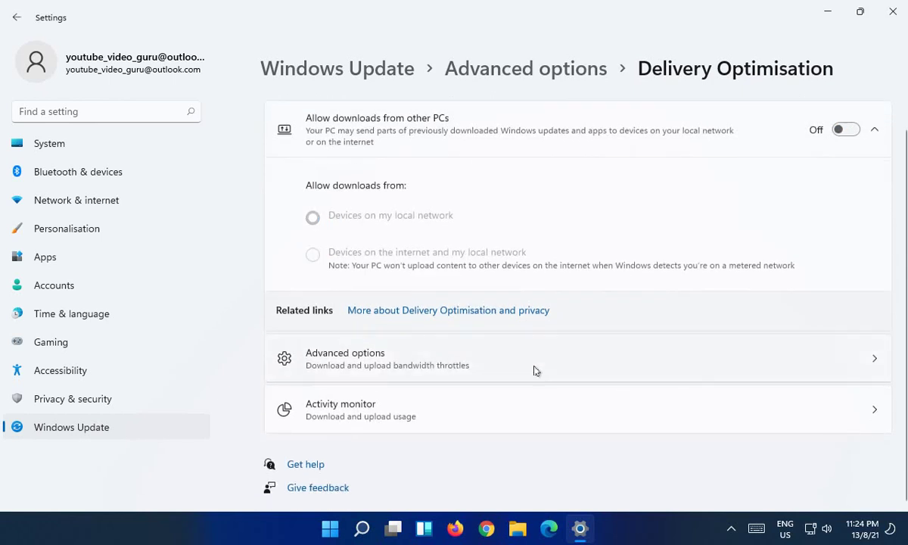
# Step: Open Delivery Optimisation's bandwidth Advanced options and review the download limit settings
pyautogui.click(594, 366)
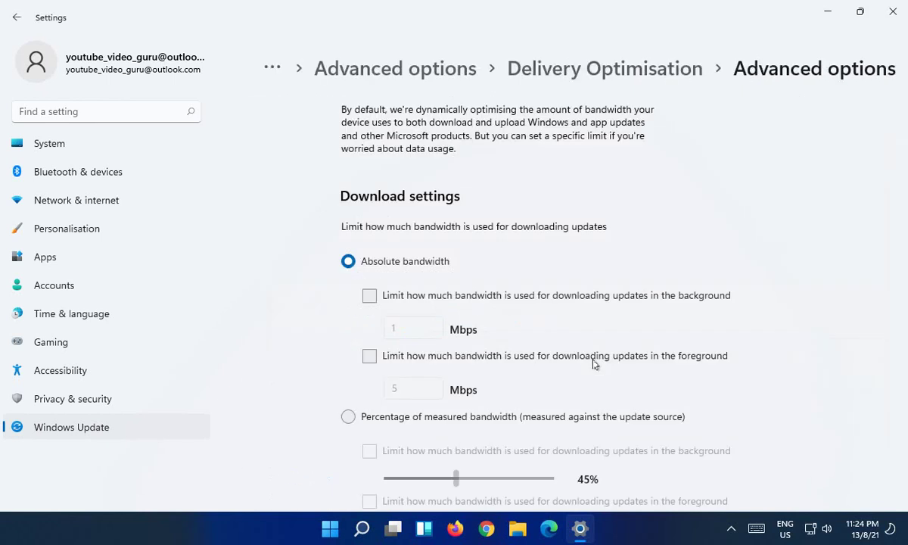
pyautogui.scroll(-3, 521, 265)
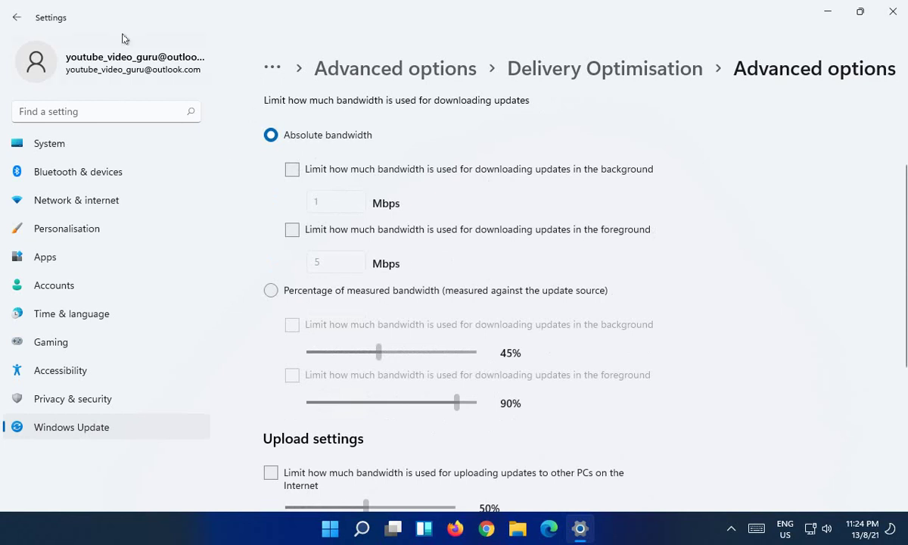
pyautogui.click(16, 19)
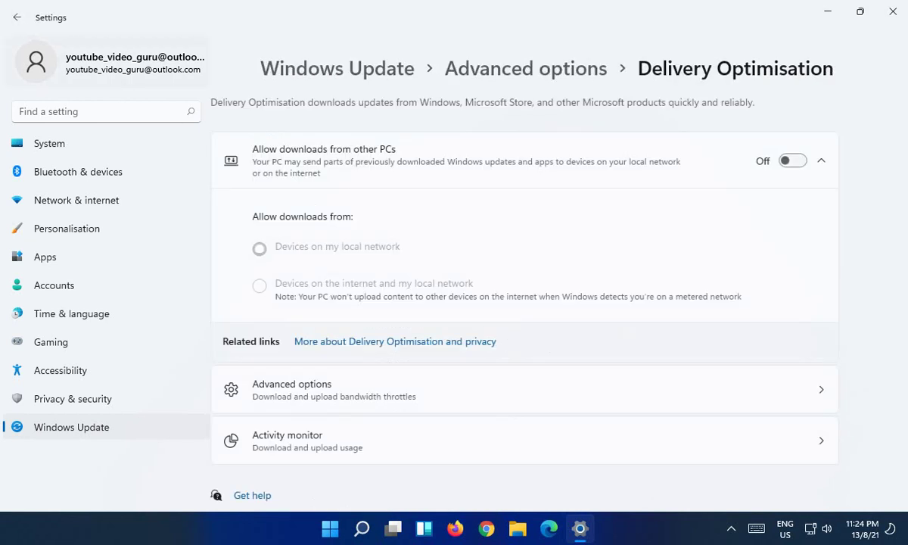
pyautogui.scroll(-1, 545, 419)
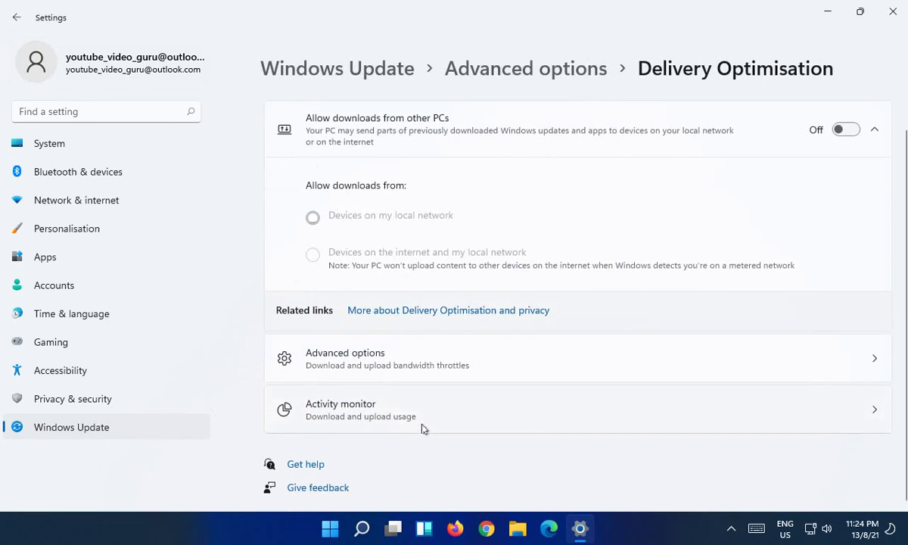
pyautogui.click(488, 409)
pyautogui.scroll(-2, 542, 274)
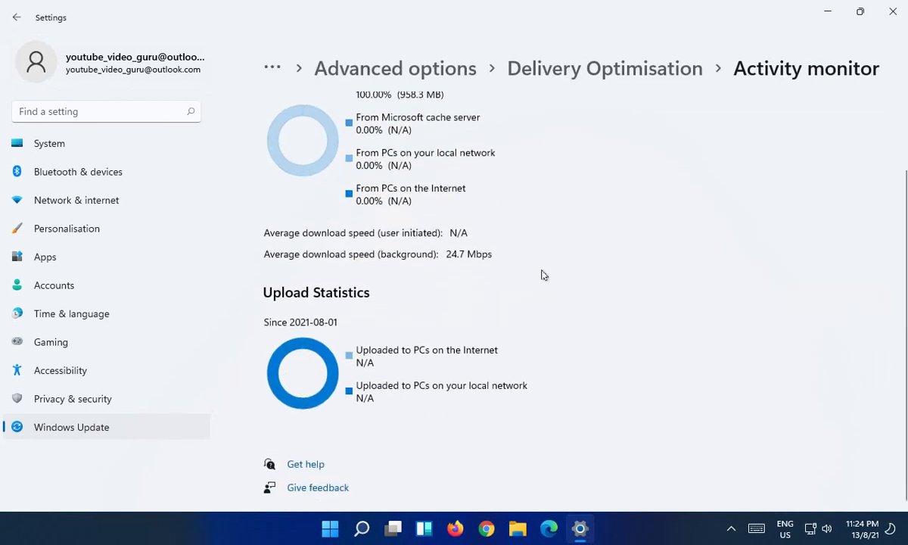
pyautogui.scroll(2, 542, 275)
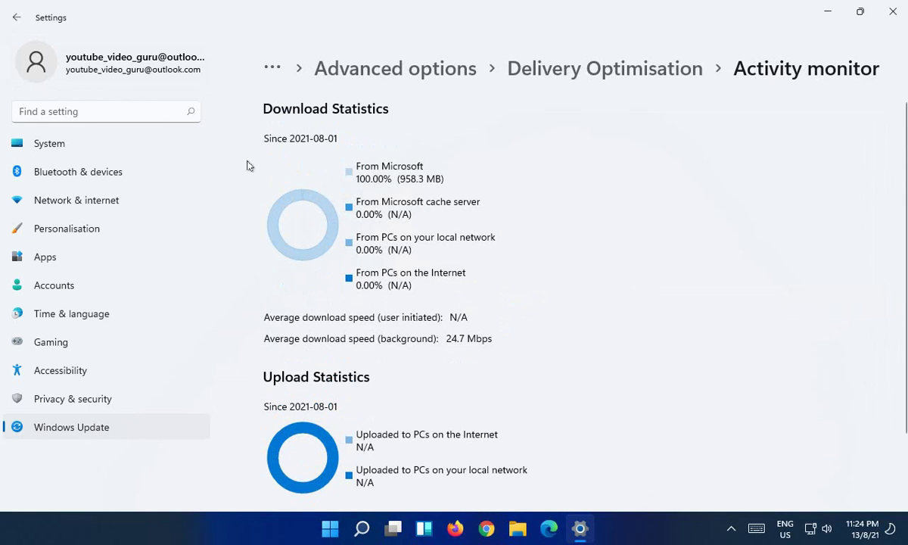
pyautogui.click(19, 25)
pyautogui.scroll(-1, 615, 358)
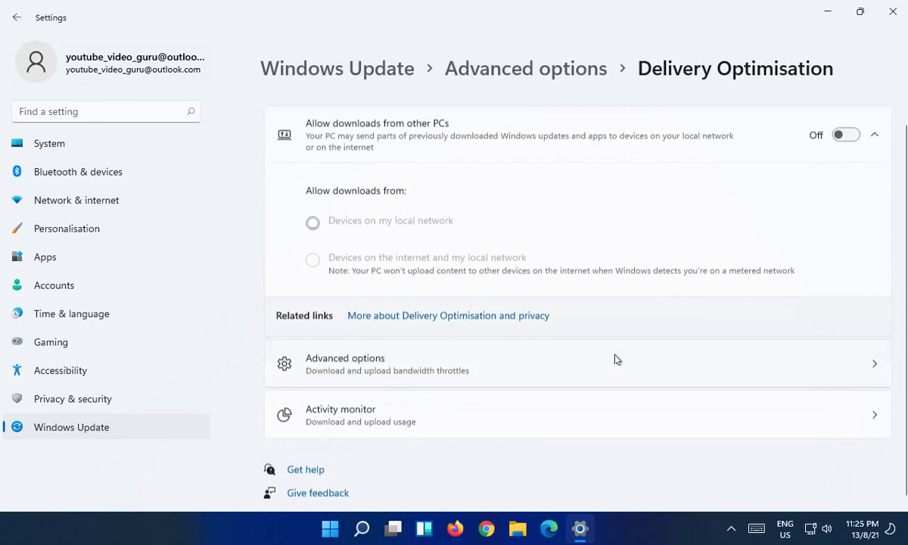
pyautogui.scroll(1, 615, 359)
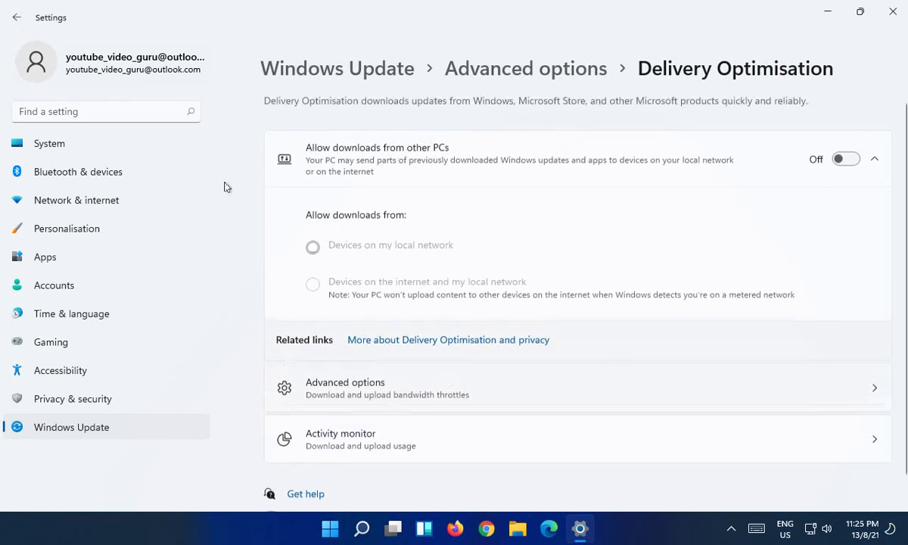
# Step: Go back twice to the main Windows Update page so the updates install
pyautogui.click(15, 18)
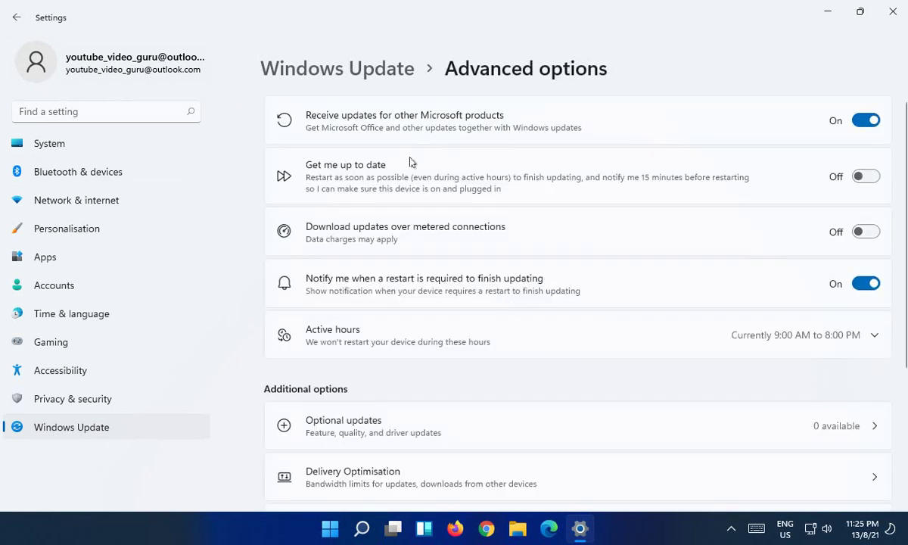
pyautogui.click(15, 17)
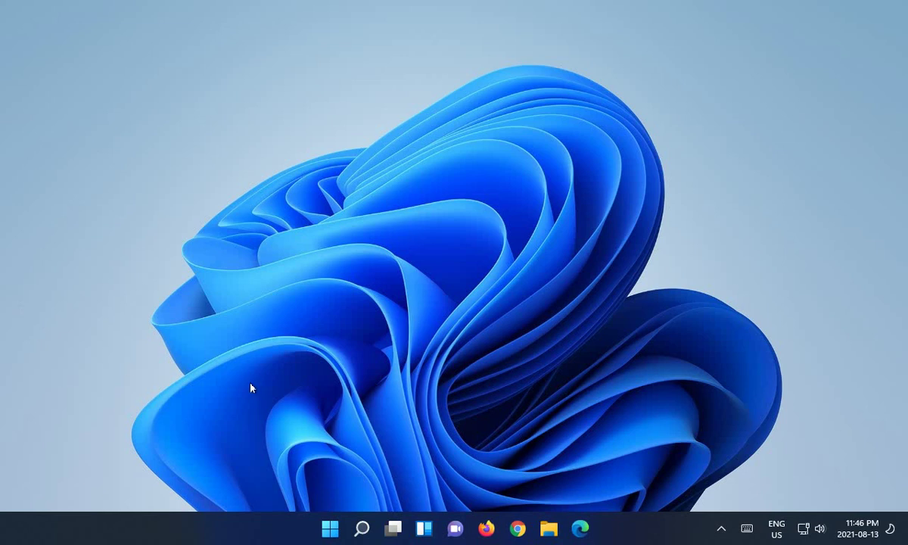
# Step: Reopen Windows Update, install the remaining .NET Framework updates and restart the PC
pyautogui.rightClick(330, 530)
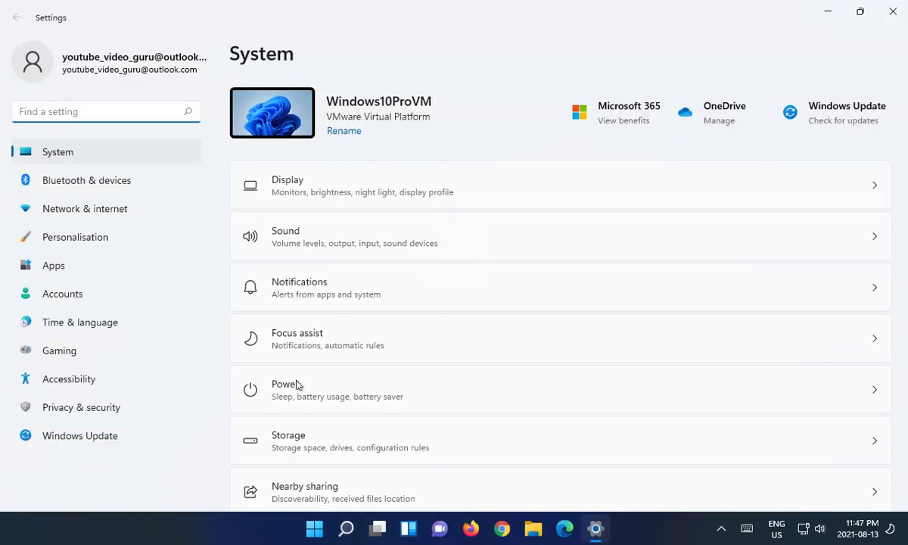
pyautogui.click(70, 442)
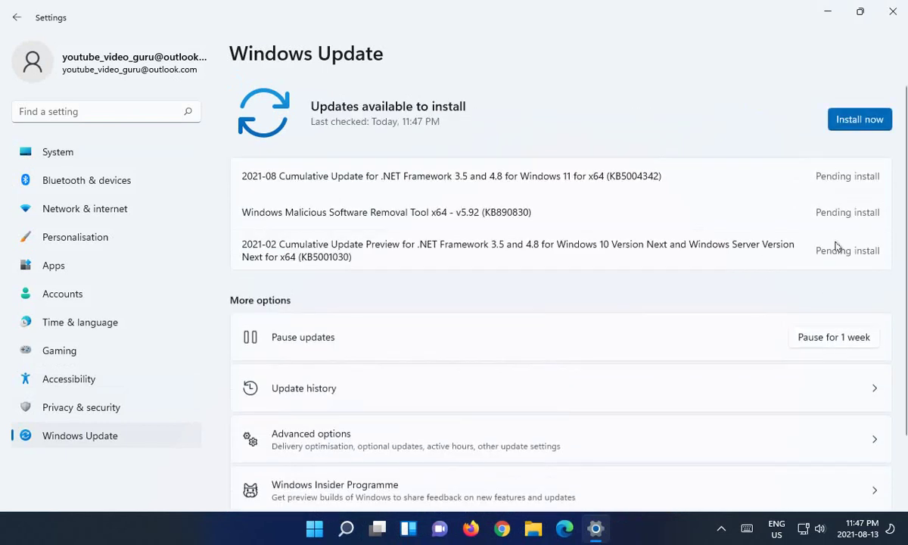
pyautogui.click(863, 123)
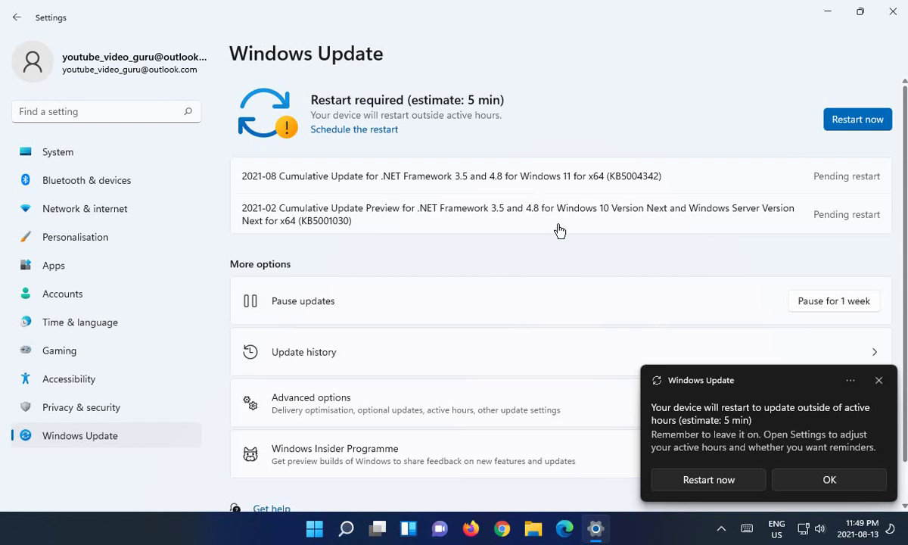
pyautogui.click(707, 482)
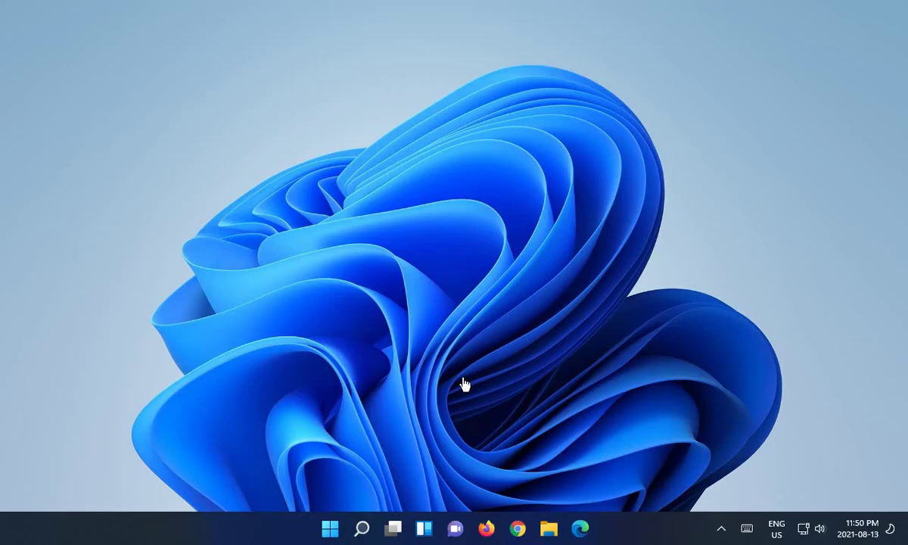
# Step: Open Windows Update from Settings to confirm it reports 'You're up to date' with no pending updates
pyautogui.rightClick(330, 530)
pyautogui.click(317, 382)
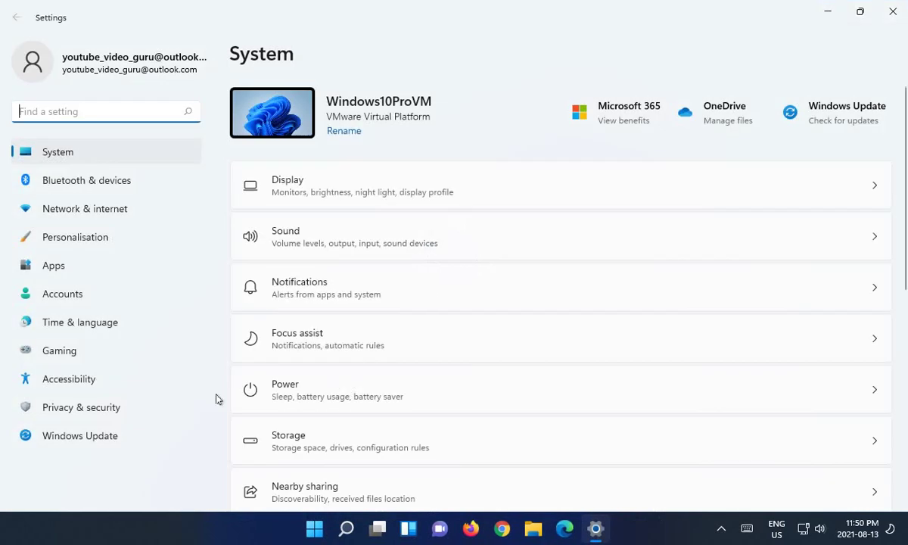
pyautogui.click(80, 437)
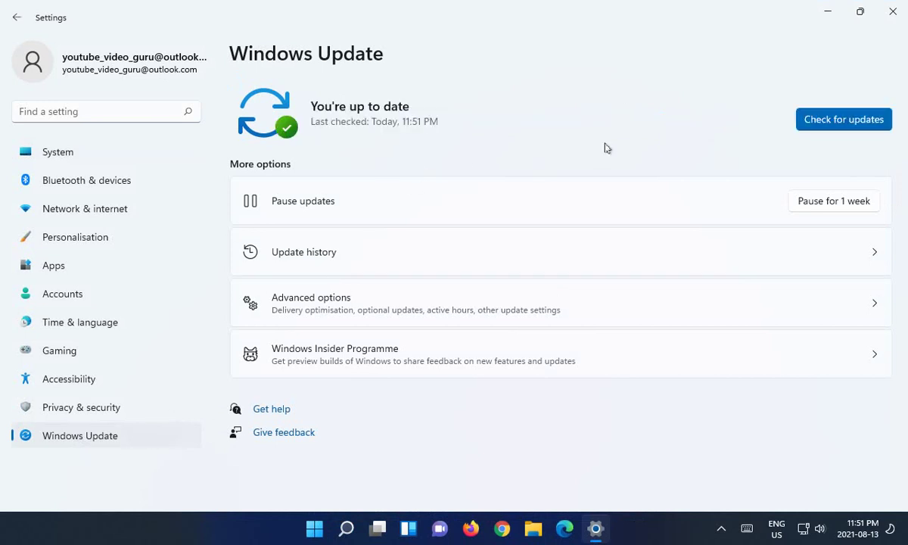
pyautogui.click(826, 121)
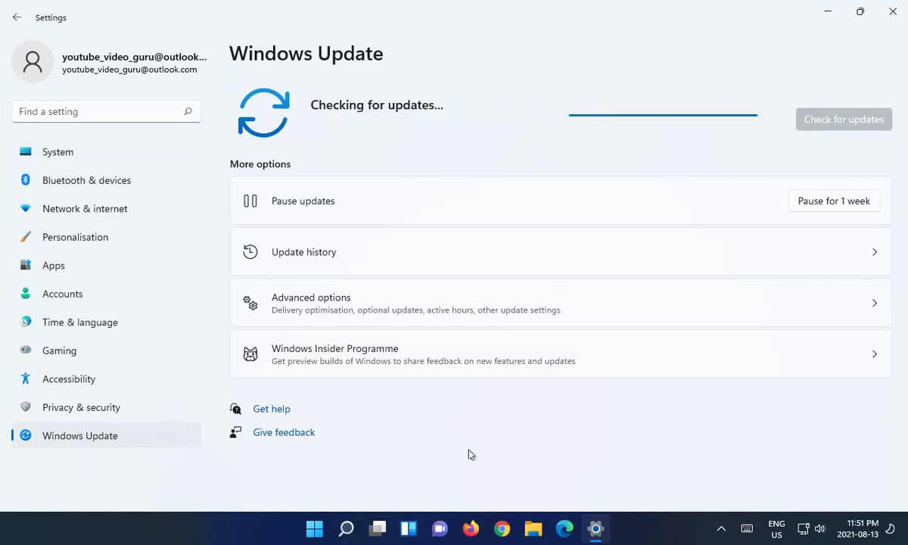